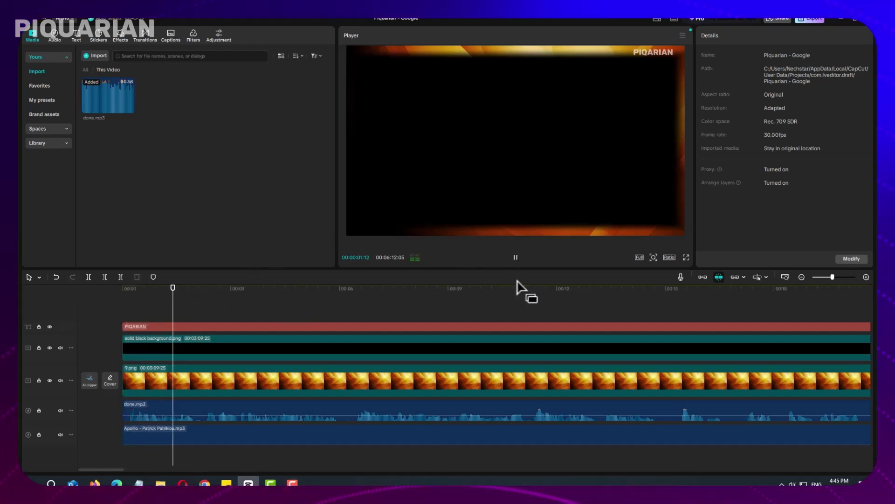
Step: Zoom the timeline out to show every clip, then start an export, which triggers the Pro prompt
drag(827, 275, 822, 276)
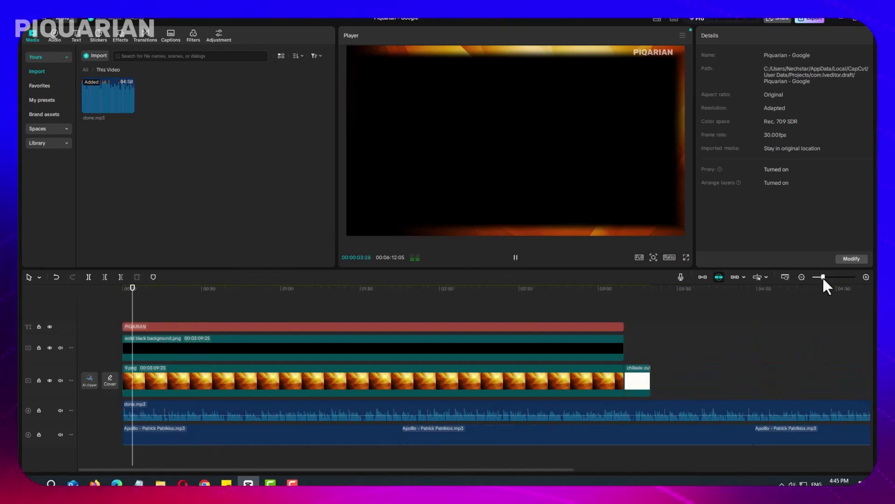
click(810, 19)
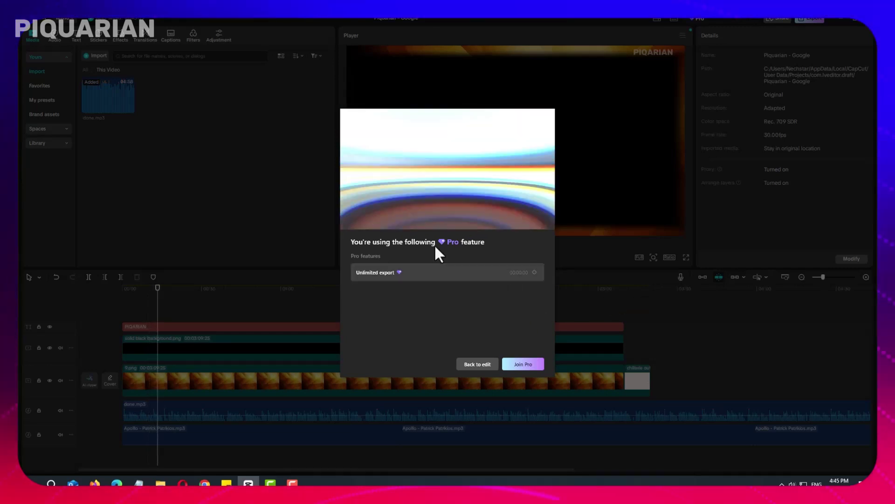
Step: Go back to editing from the Pro prompt and try opening a saved project, cancelling the Update needed warning
click(475, 363)
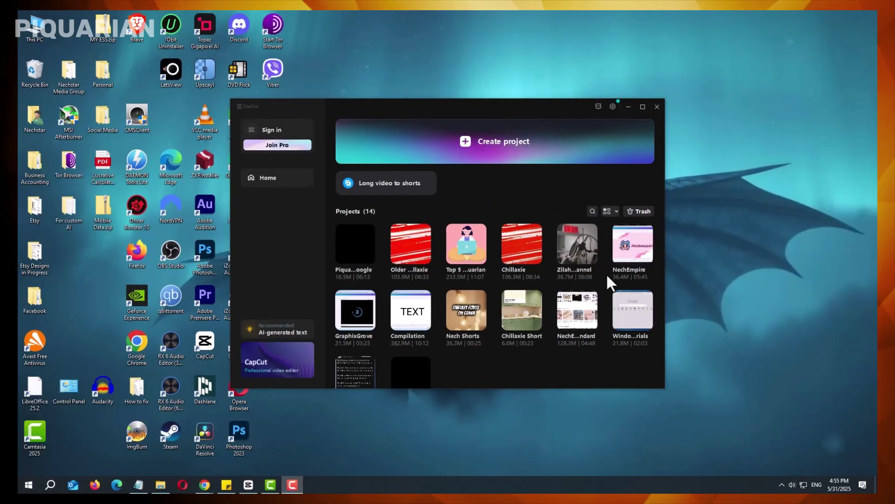
click(582, 243)
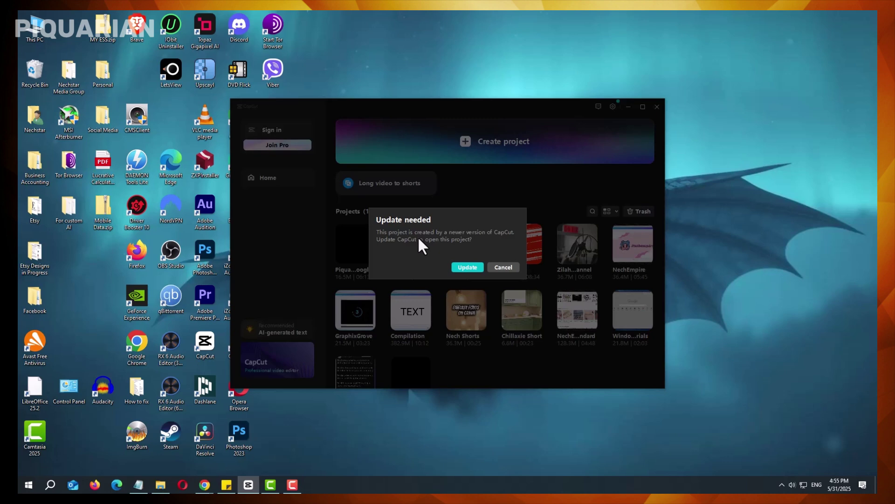
click(498, 268)
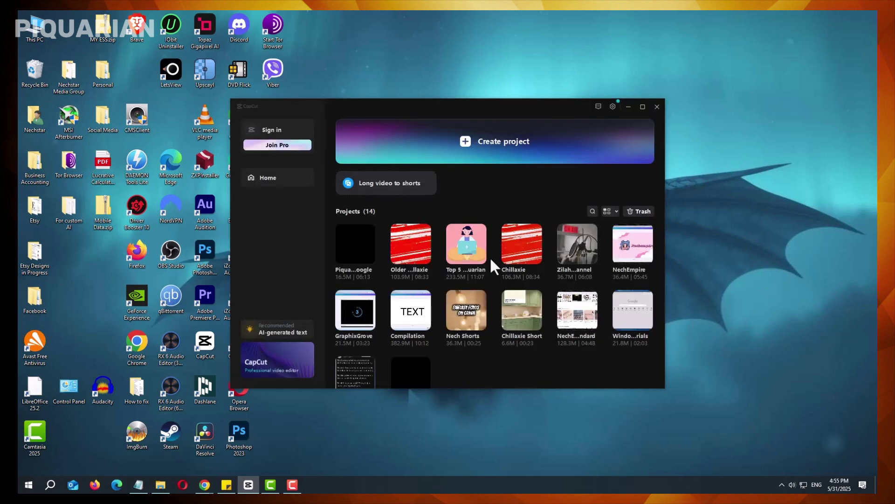
Step: Try opening the Compilation, Nech Shorts and another project, cancelling each update warning
click(406, 310)
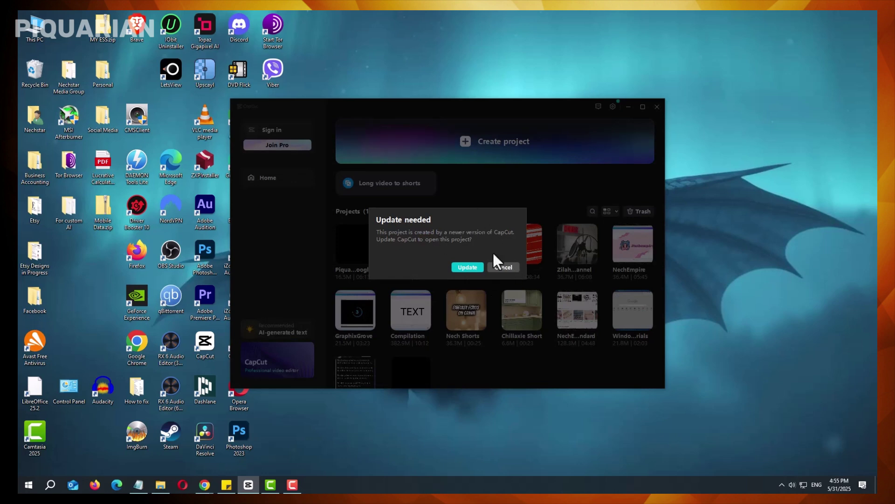
click(498, 268)
click(463, 308)
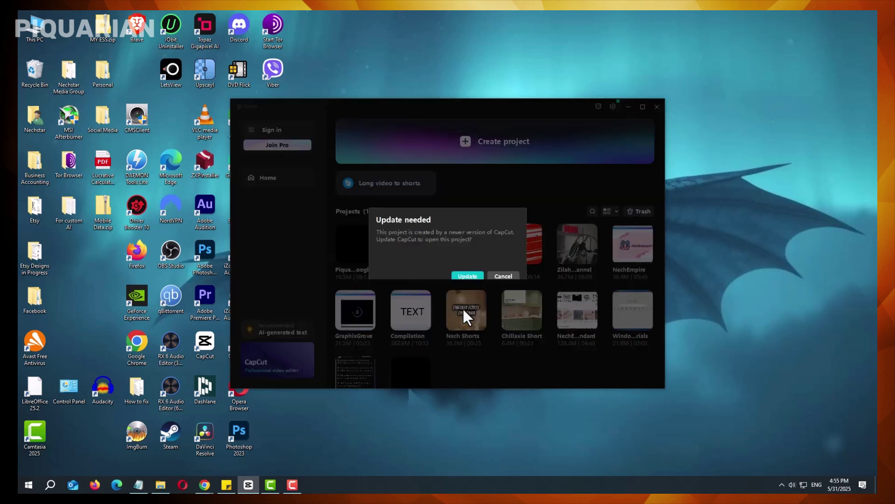
click(503, 267)
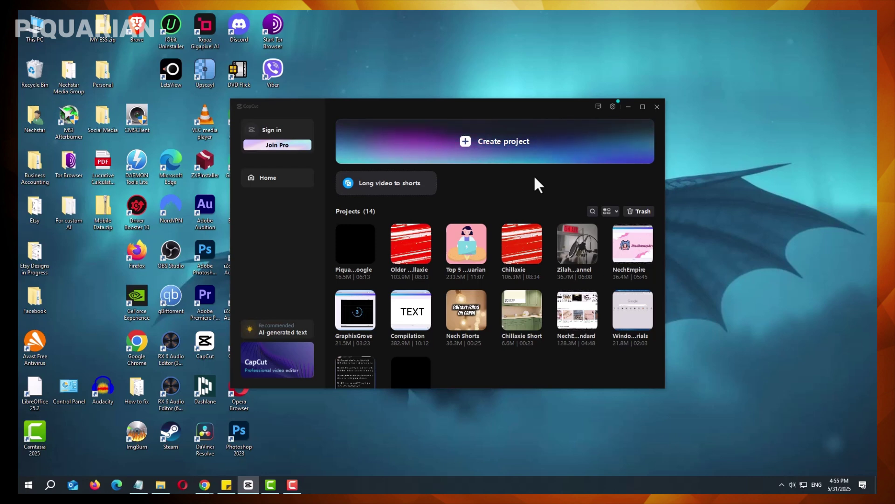
click(570, 240)
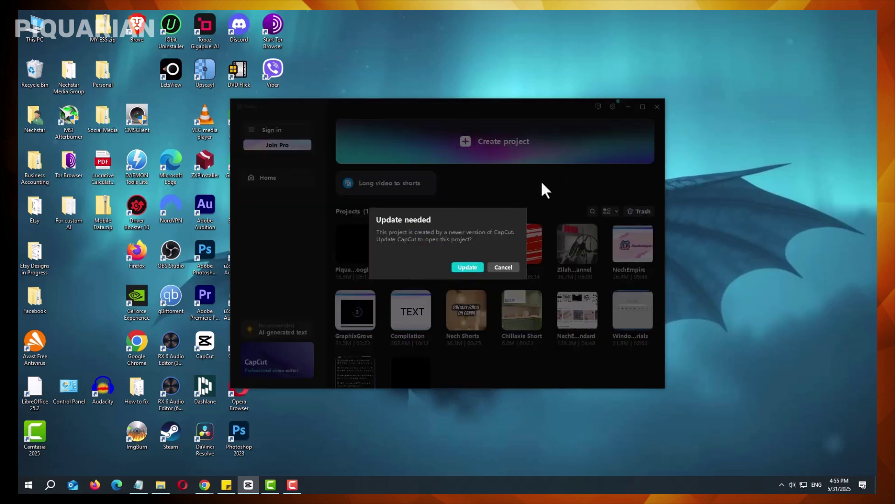
Step: Decline the update by cancelling the Update needed warning
click(504, 267)
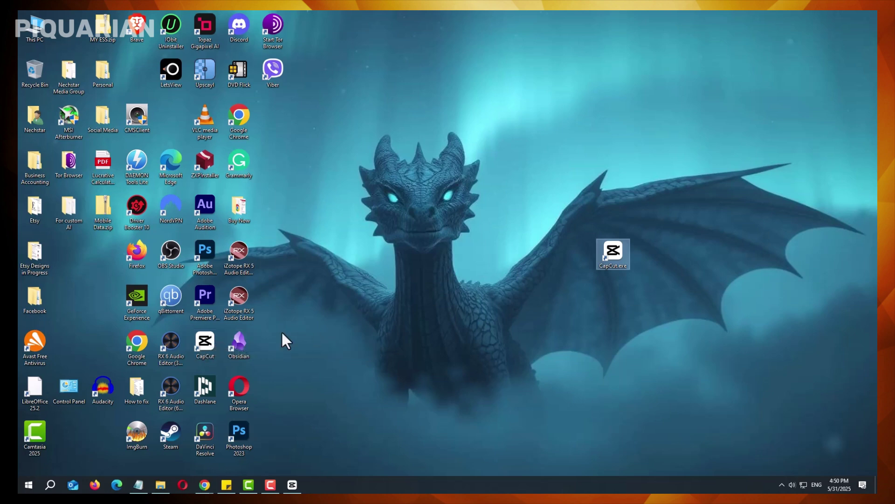
Step: Open the CapCut shortcut's Properties and go to its file location, the Apps folder
right_click(211, 341)
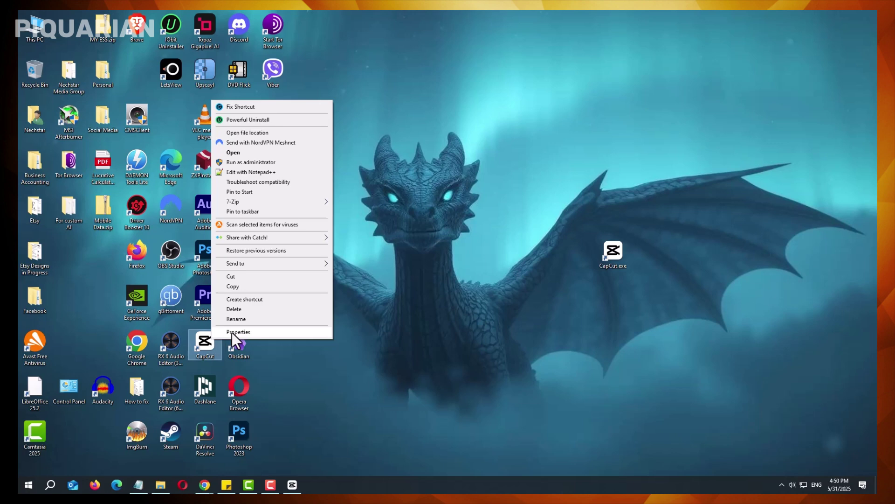
click(232, 332)
drag(267, 235, 342, 115)
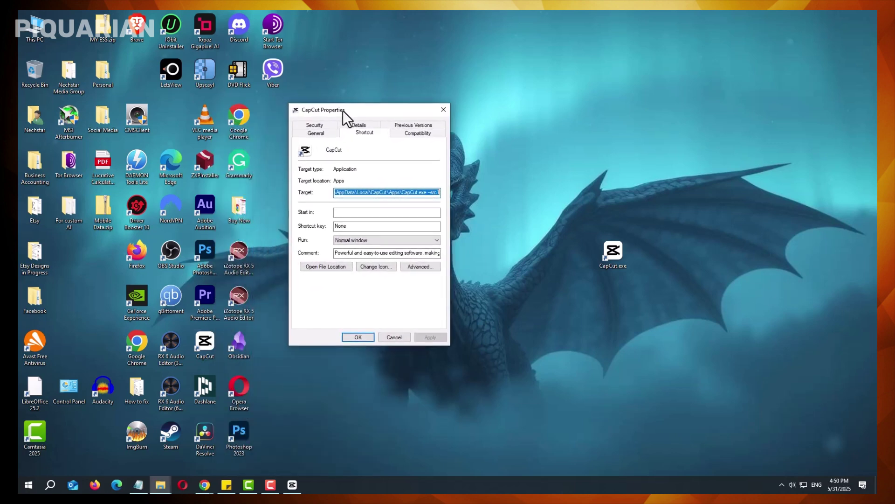
click(327, 269)
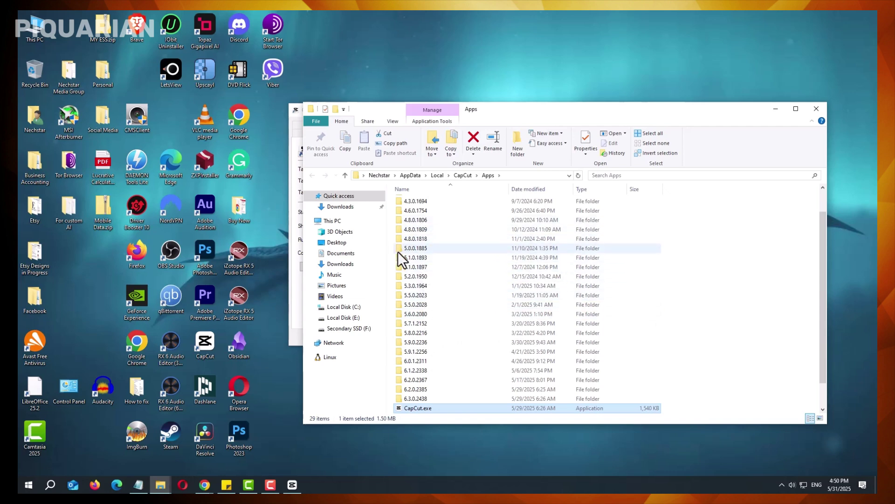
Step: Scroll through the Apps folder to review the numbered CapCut version folders
scroll(424, 211, down, 1)
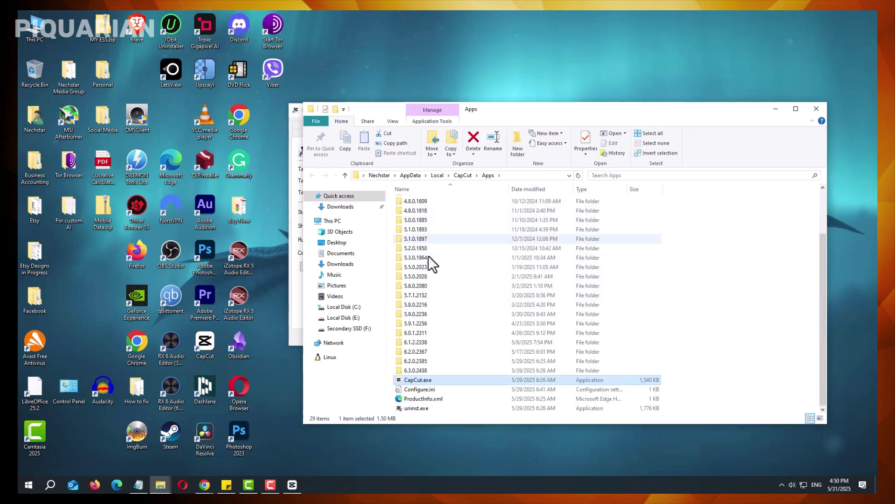
scroll(428, 269, up, 2)
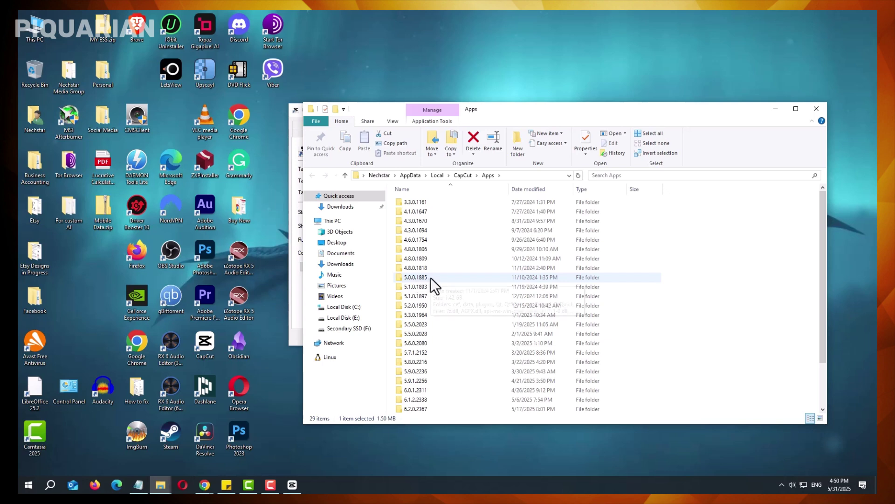
mouse_move(430, 277)
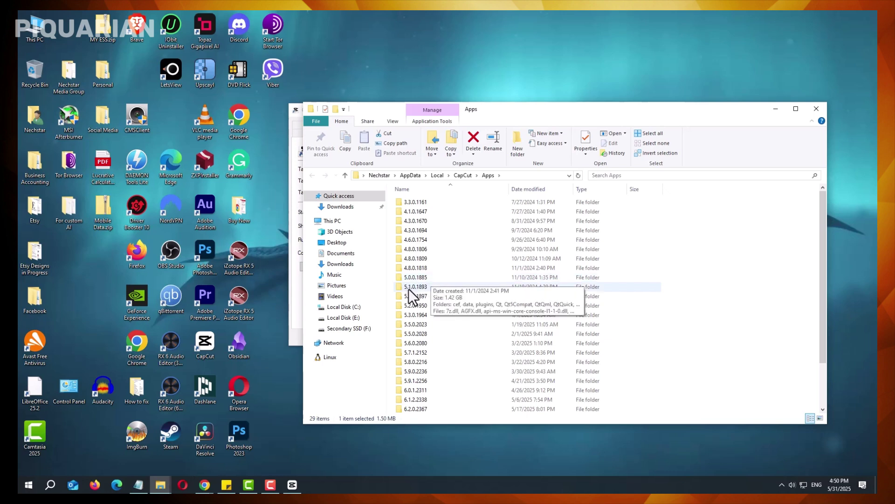
scroll(471, 282, down, 2)
scroll(471, 285, up, 2)
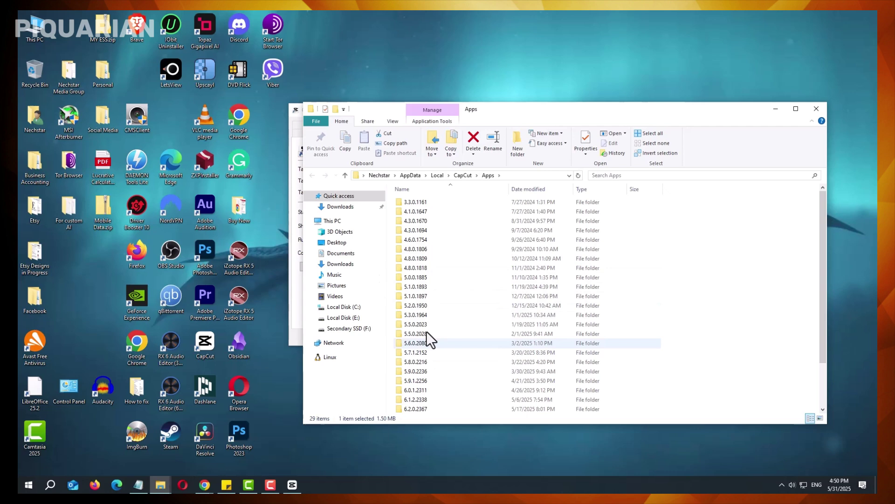
Step: Open the 5.0.0.1885 version folder and launch its older CapCut.exe
double_click(416, 277)
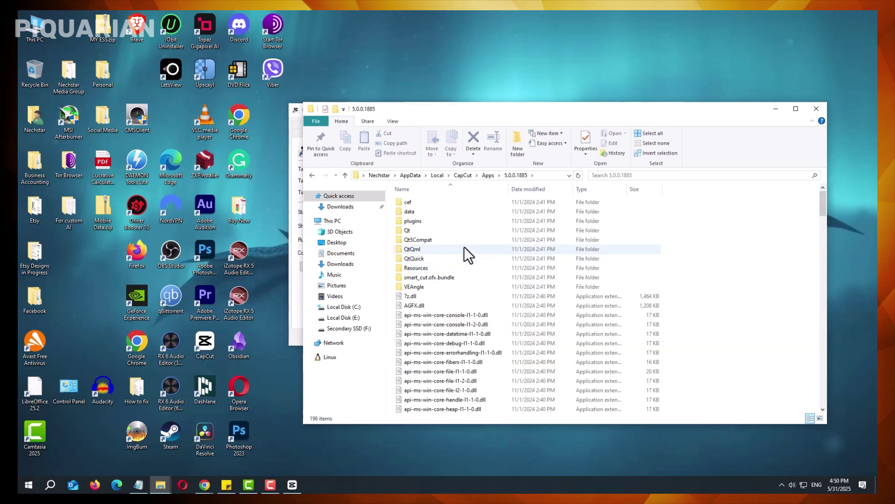
scroll(446, 250, down, 20)
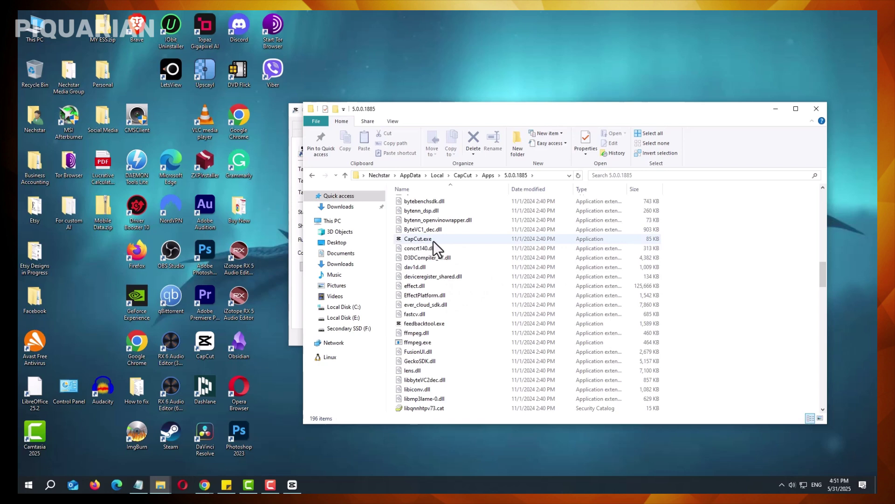
right_click(433, 241)
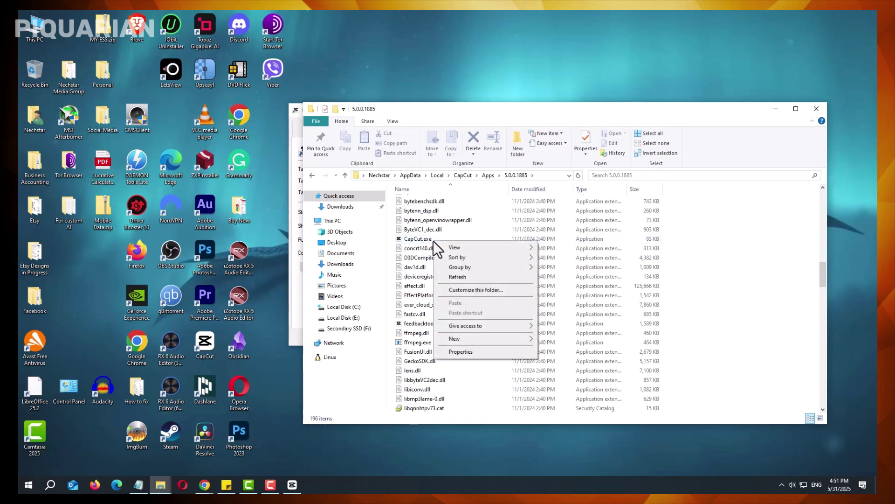
double_click(409, 240)
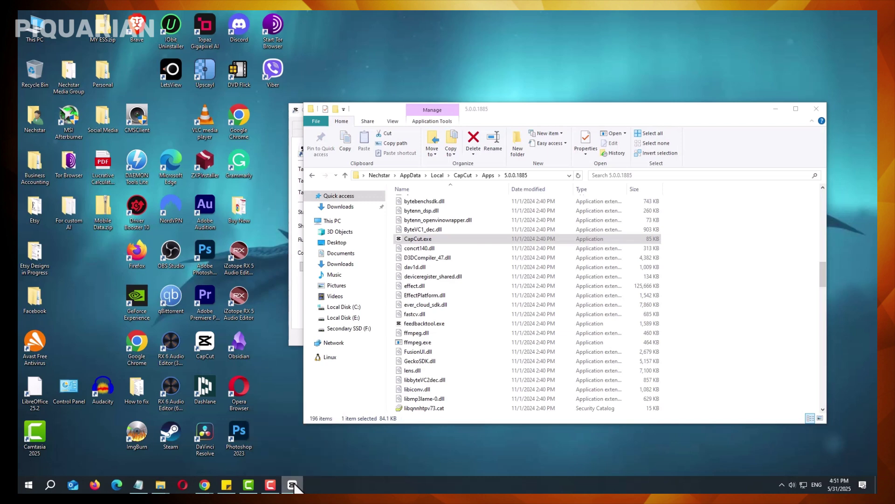
Step: Create a shortcut to CapCut.exe in the 5.0.0.1885 folder
click(474, 238)
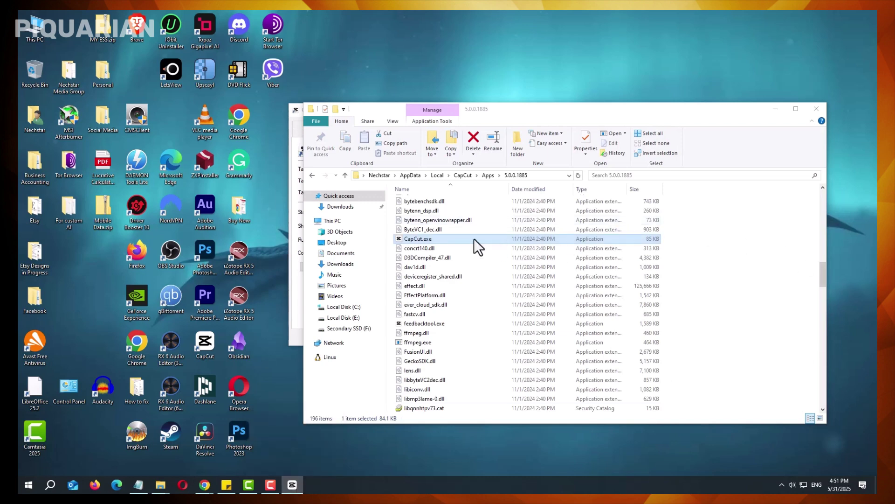
right_click(411, 241)
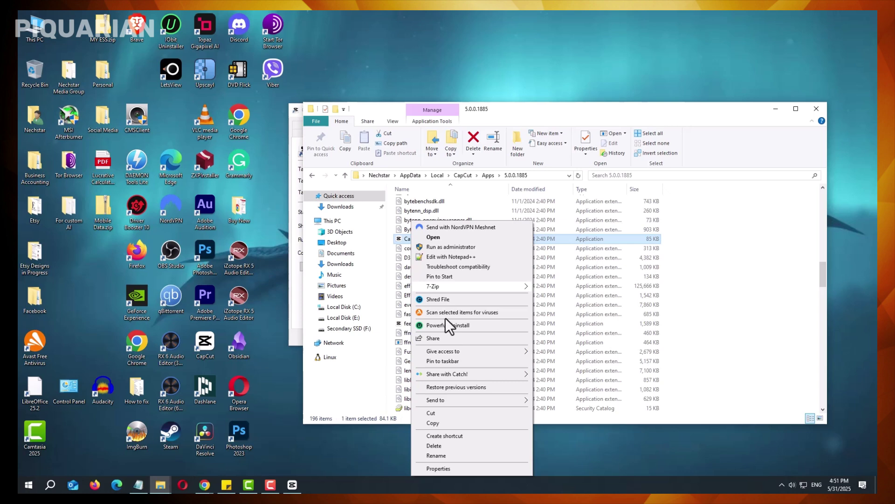
click(431, 436)
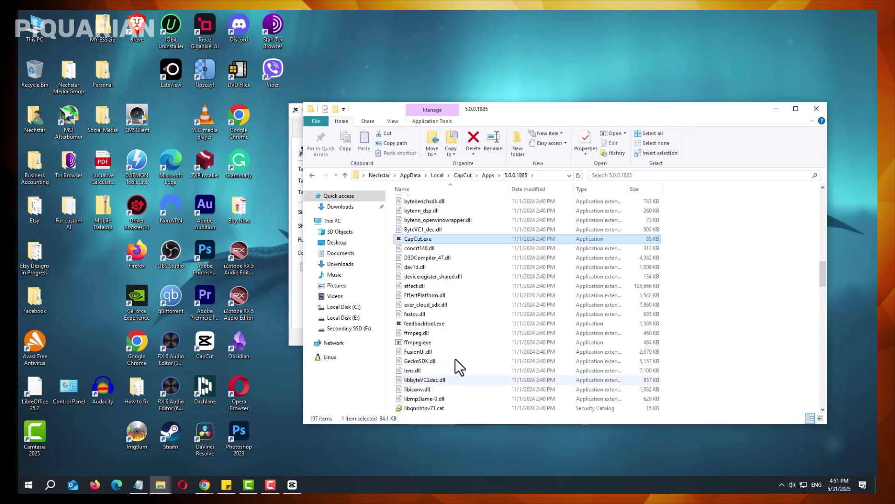
Step: Rename the new shortcut to 'CapCut 5.0'
mouse_move(409, 248)
mouse_down()
mouse_move(378, 98)
mouse_move(424, 258)
mouse_move(415, 247)
mouse_up()
right_click(415, 248)
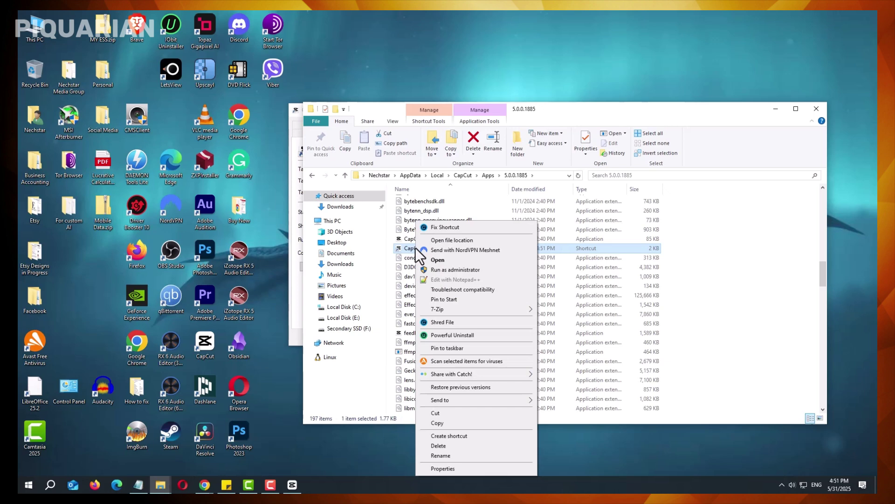
click(445, 452)
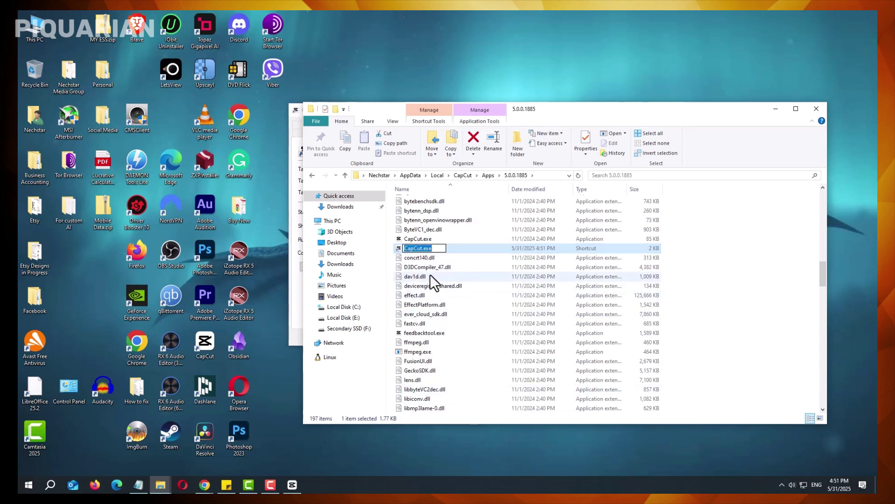
click(419, 248)
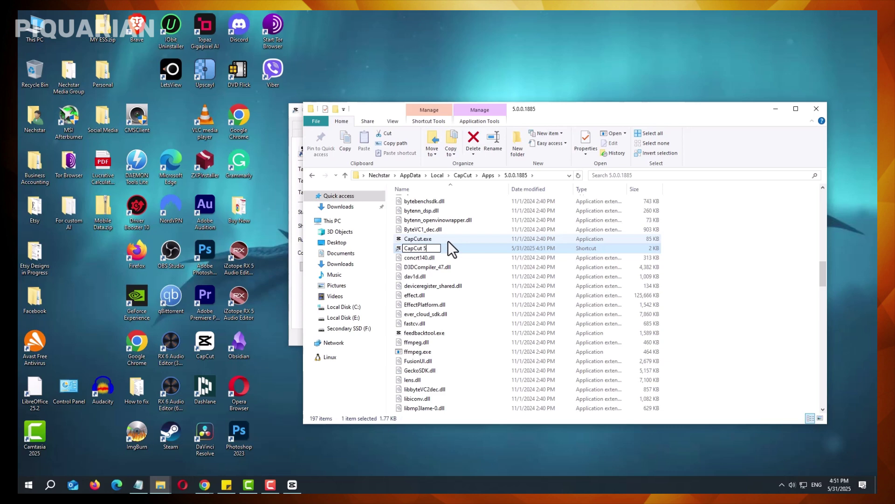
text(5.0)
click(711, 264)
Step: Move the CapCut 5.0 shortcut onto the desktop and close File Explorer
drag(413, 239, 394, 91)
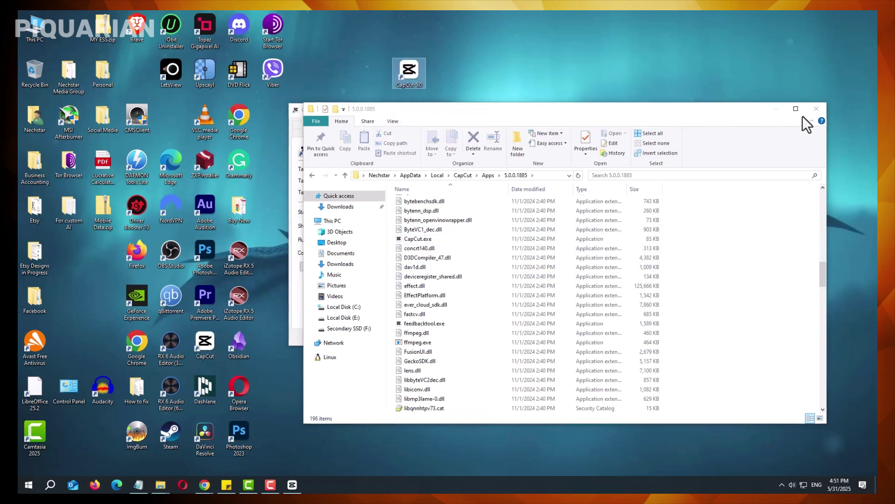
click(816, 108)
Step: Position the CapCut 5.0 shortcut on the desktop, then try opening a saved project and cancel the update prompt
click(442, 110)
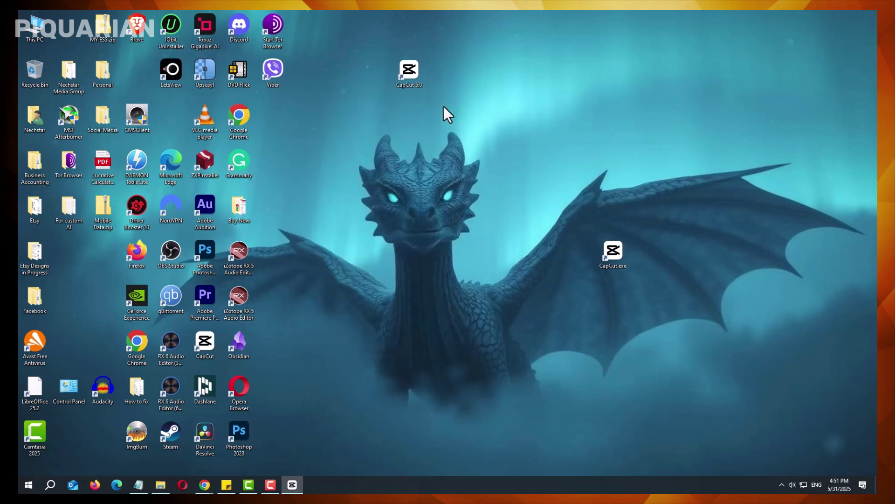
drag(419, 78, 454, 83)
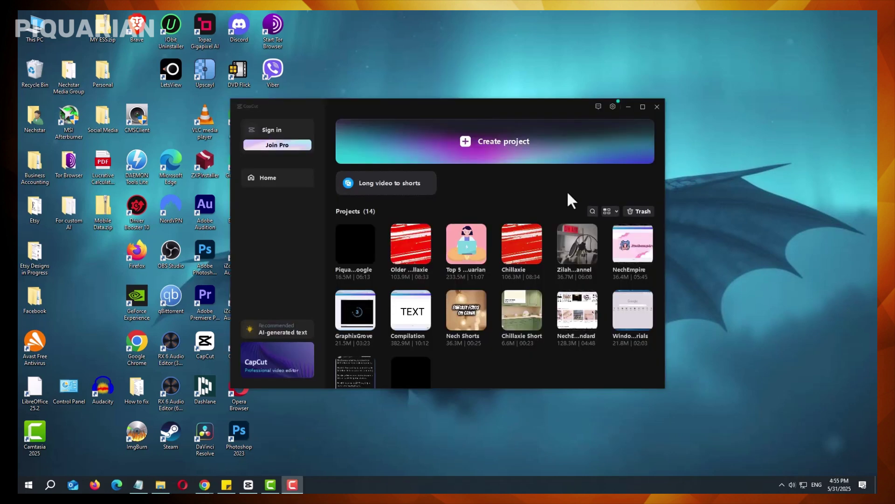
click(583, 244)
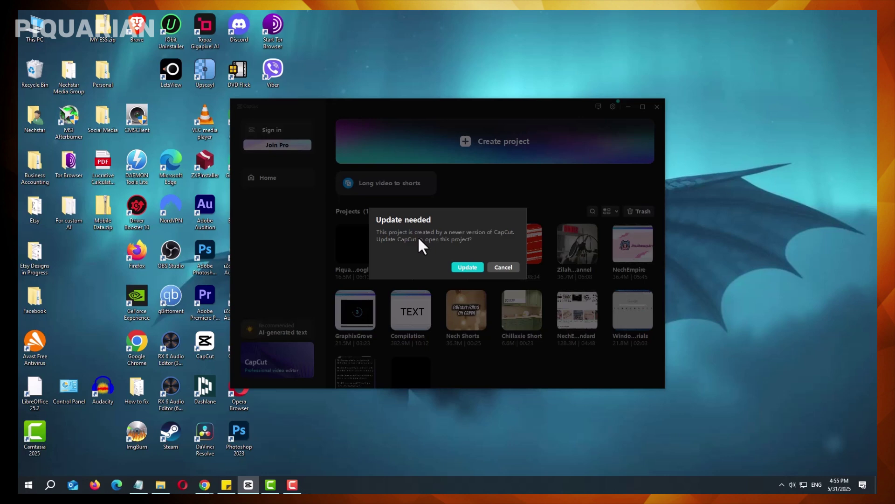
click(498, 268)
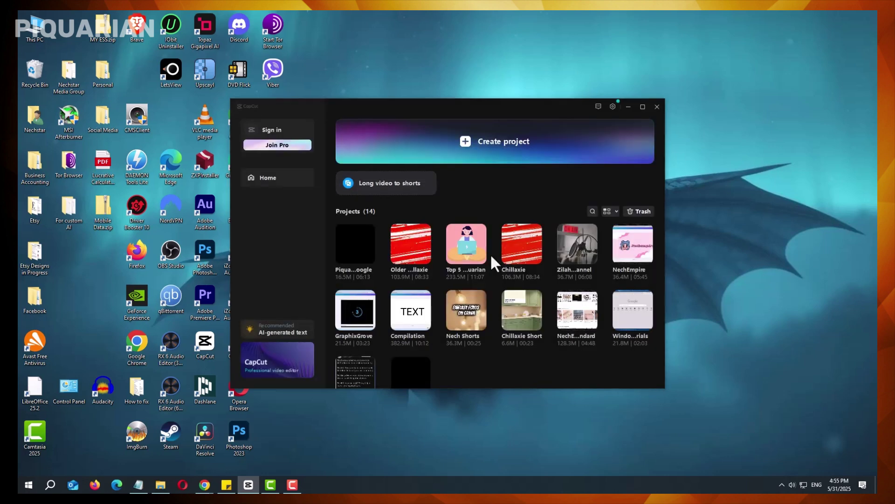
Step: Try opening the Compilation, Nech Shorts and another project, cancelling each Update needed prompt
click(405, 311)
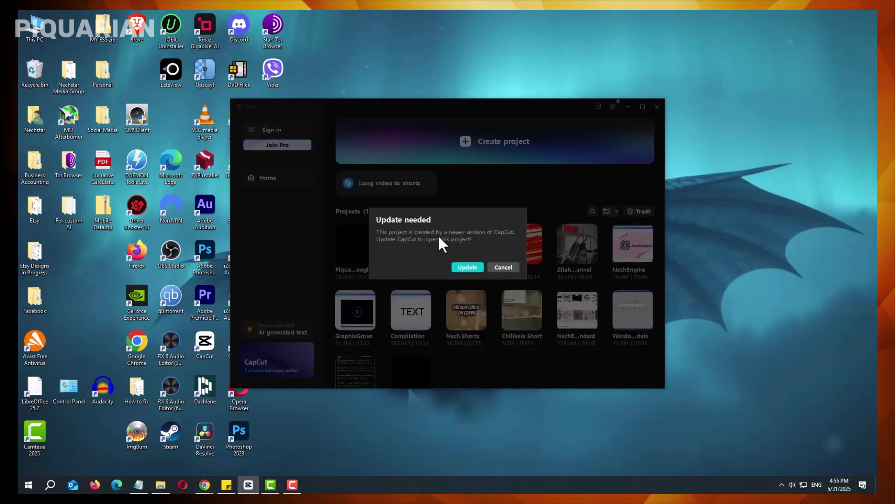
click(498, 269)
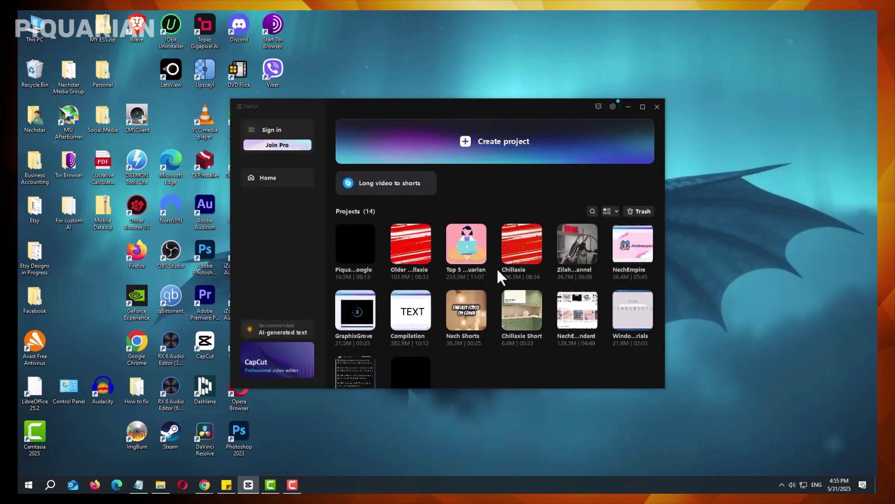
click(463, 308)
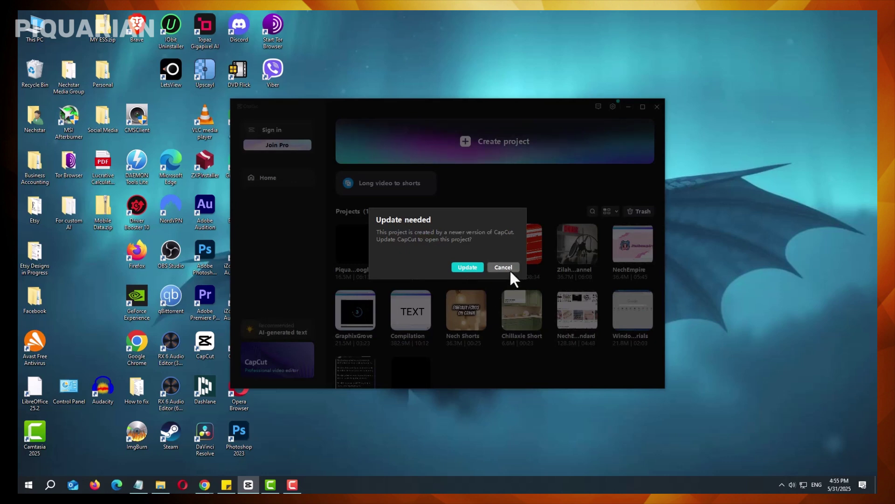
click(510, 269)
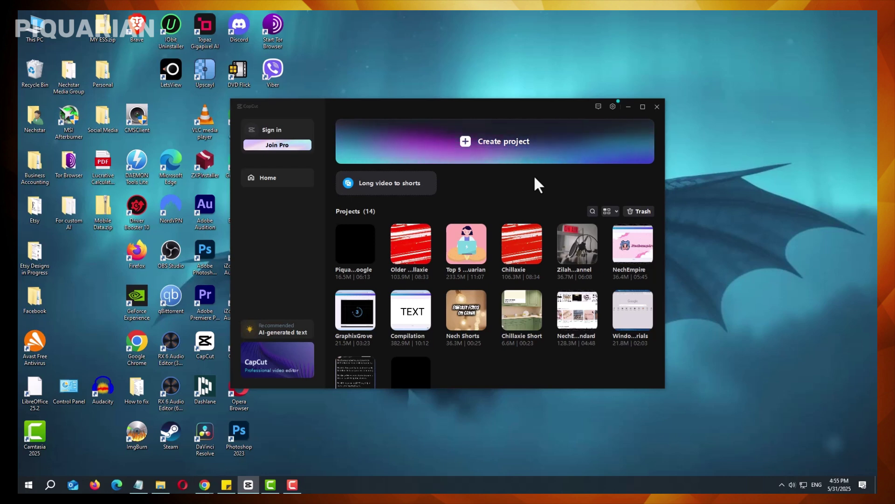
click(570, 241)
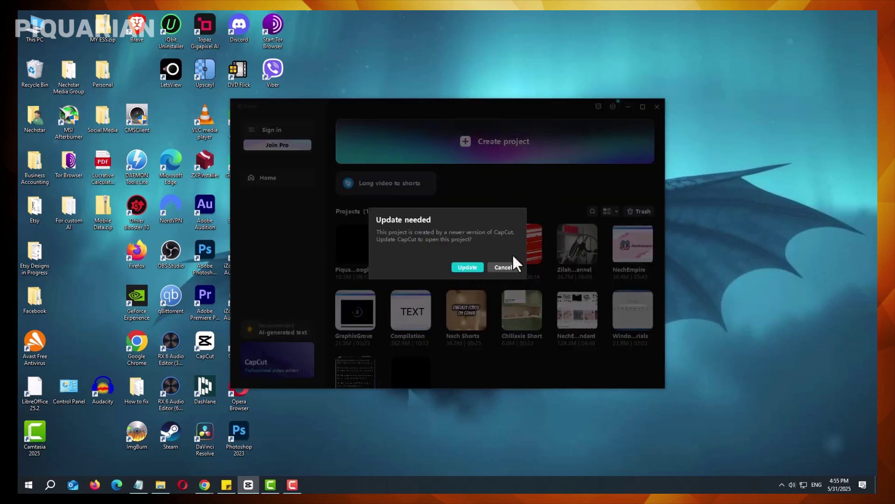
click(503, 268)
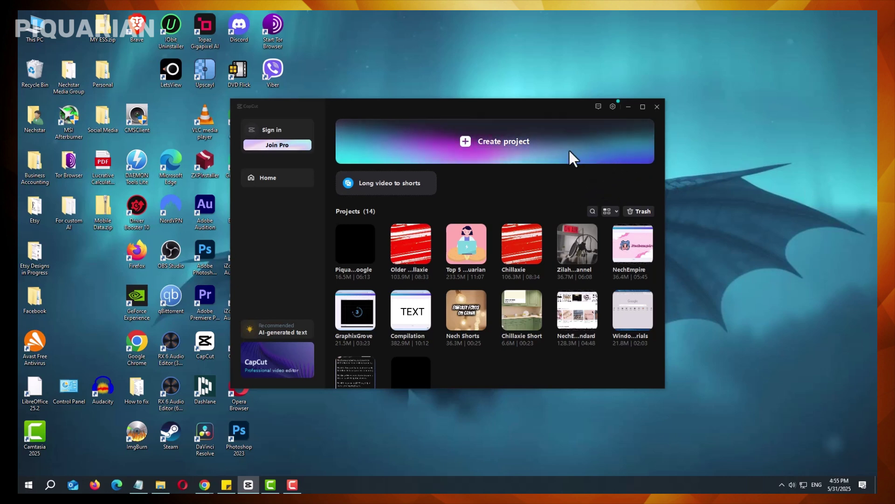
click(613, 106)
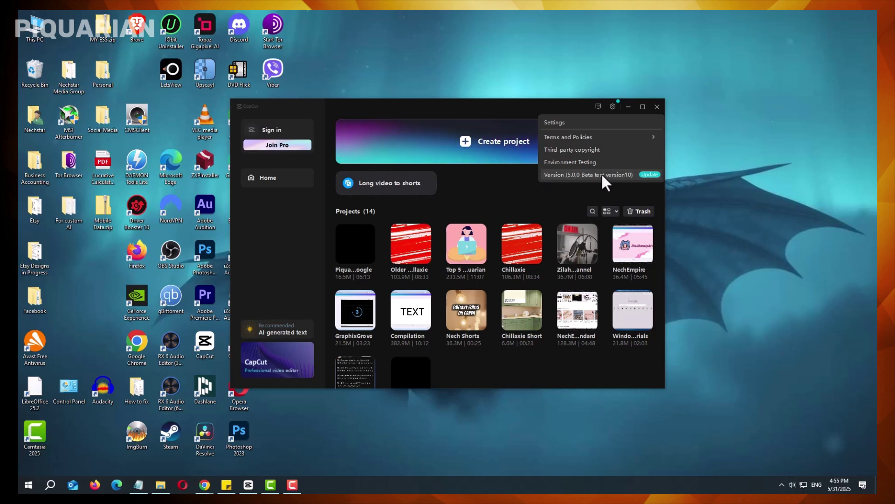
click(504, 179)
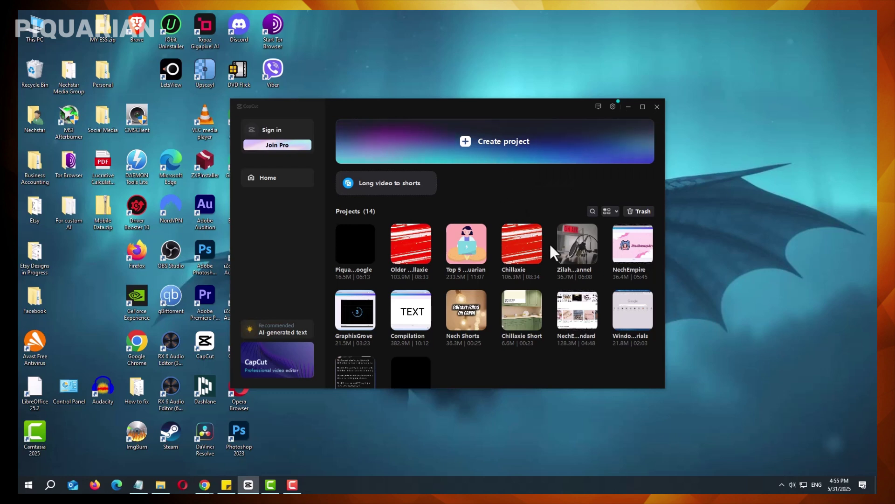
click(567, 247)
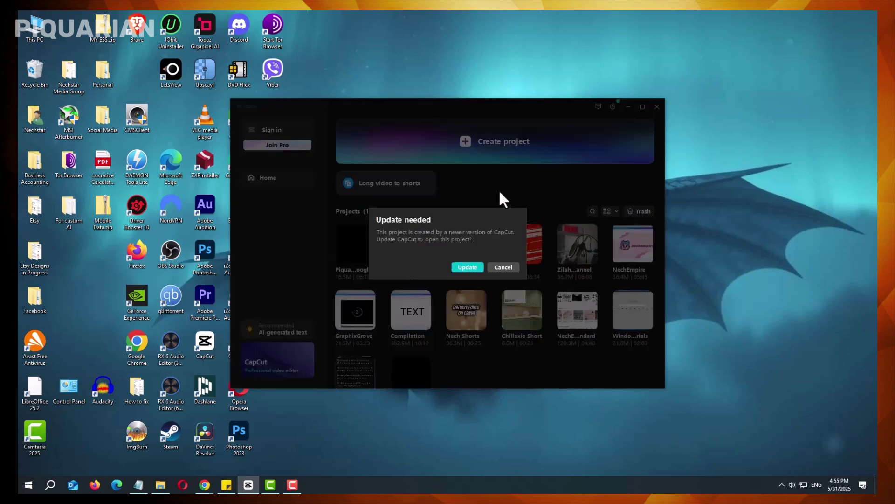
click(507, 266)
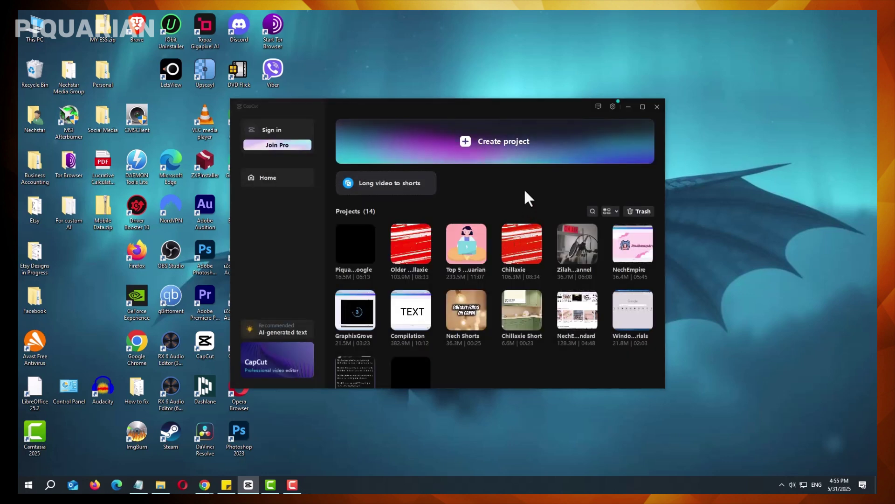